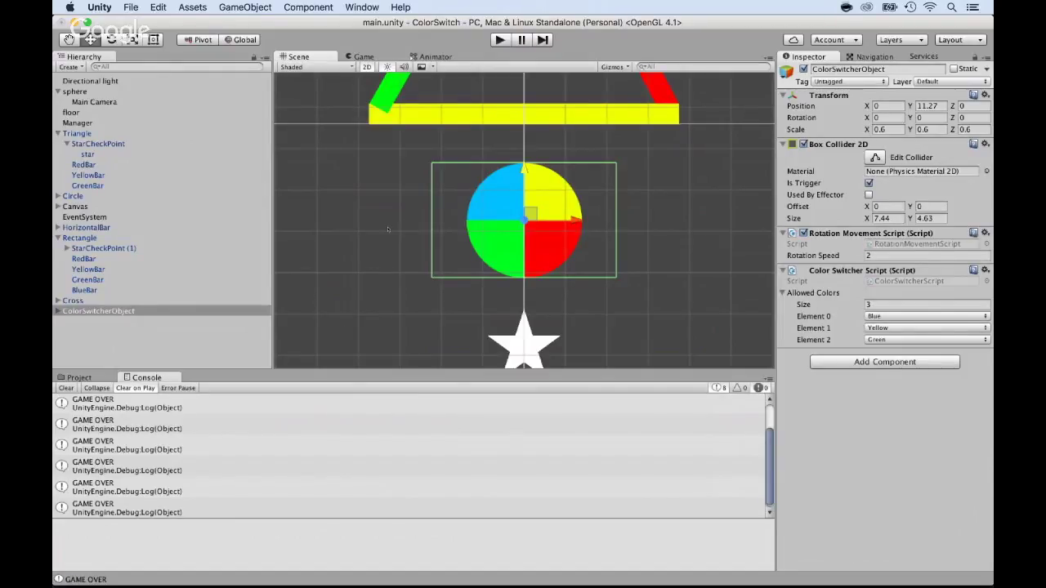
Step: Inspect the component settings of the sphere player object
key("super+Tab")
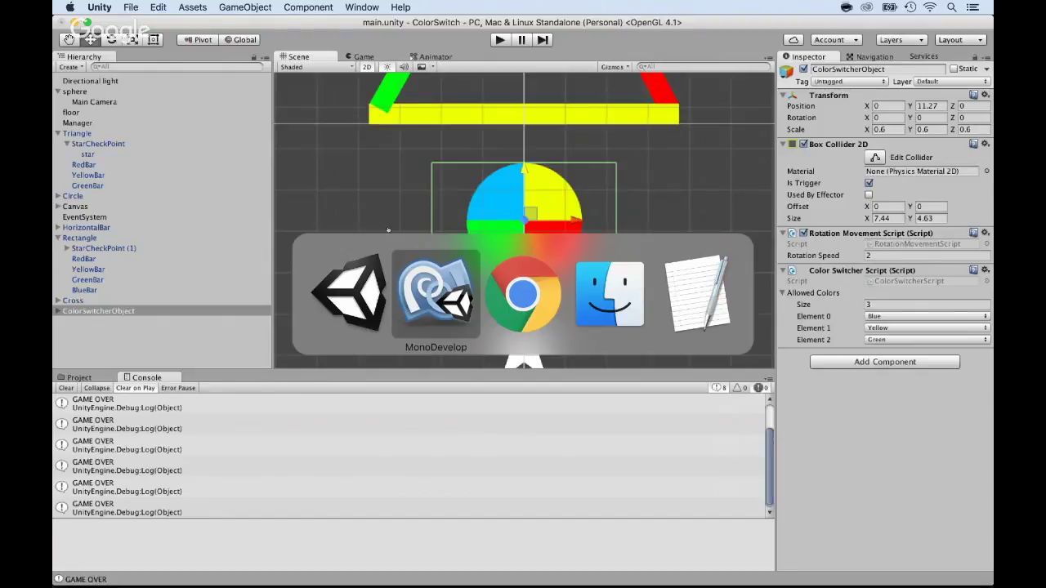
key("super+Tab")
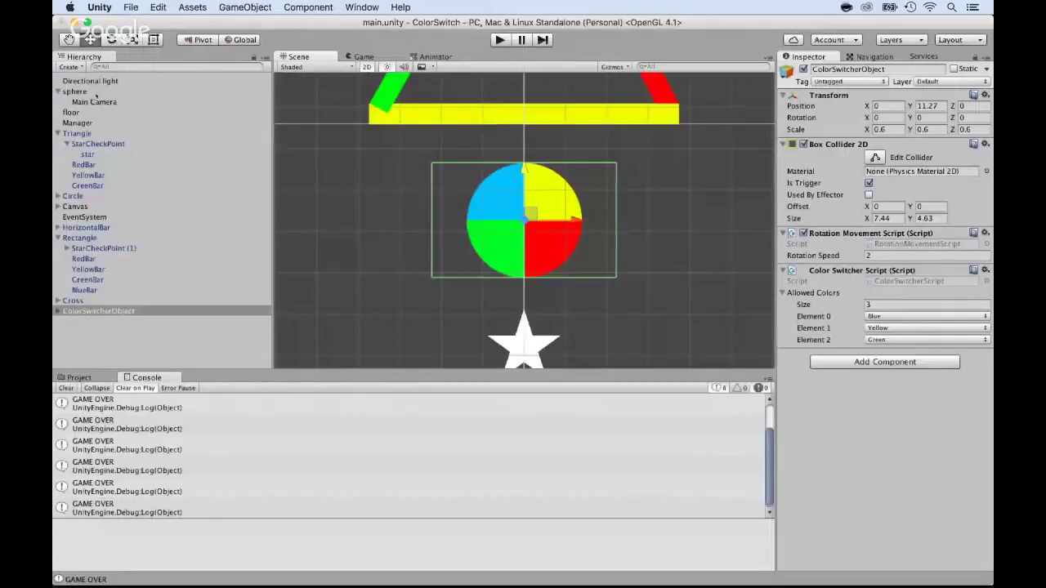
left_click(99, 92)
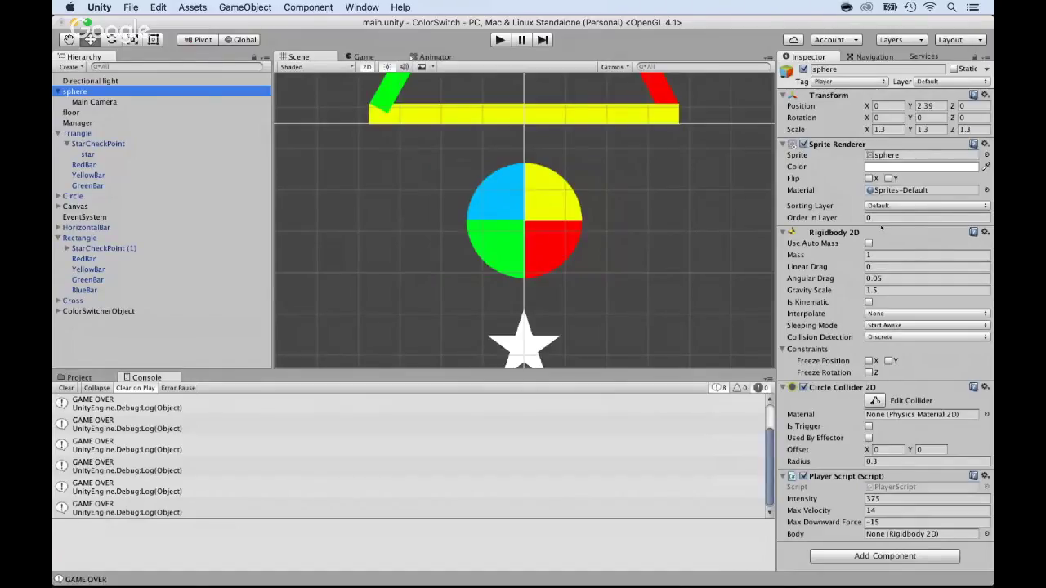
Step: Switch to MonoDevelop and review the color comparison in TriggerScript.cs and the trigger code in ColorSwitcherScript.cs
key("super+Tab")
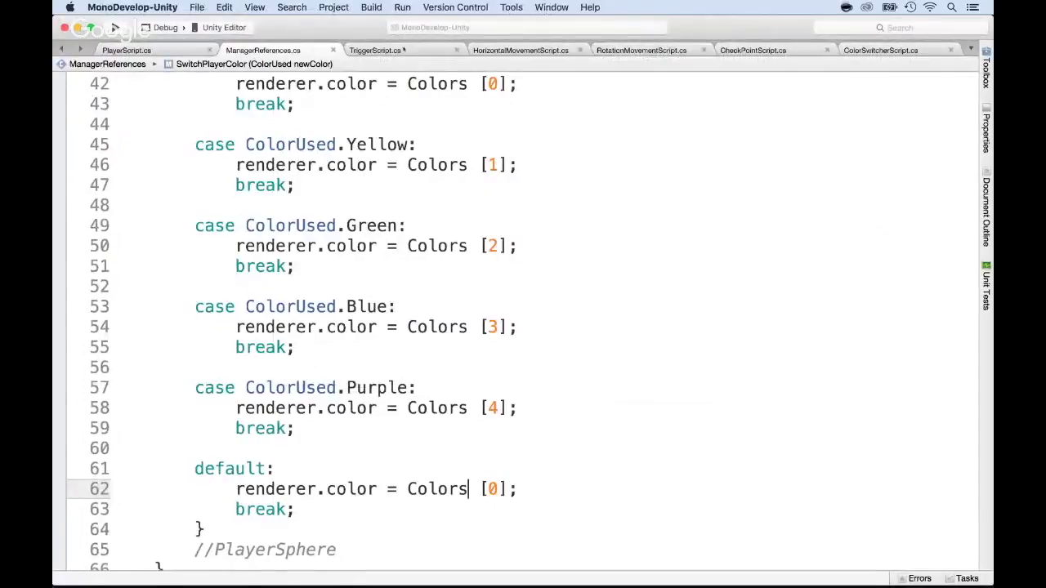
key("super+alt+Right")
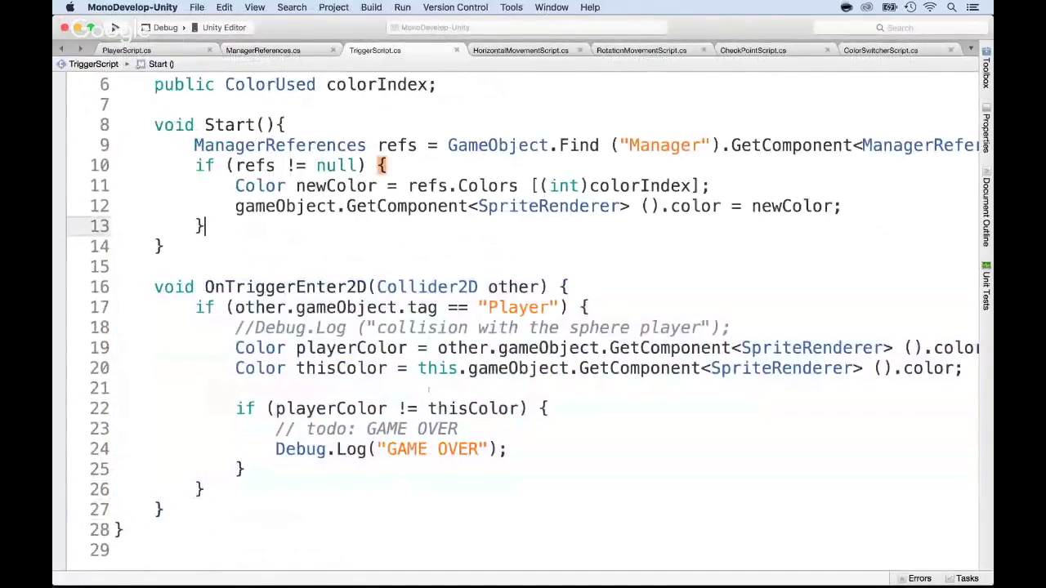
scroll(363, 415, "down", 2)
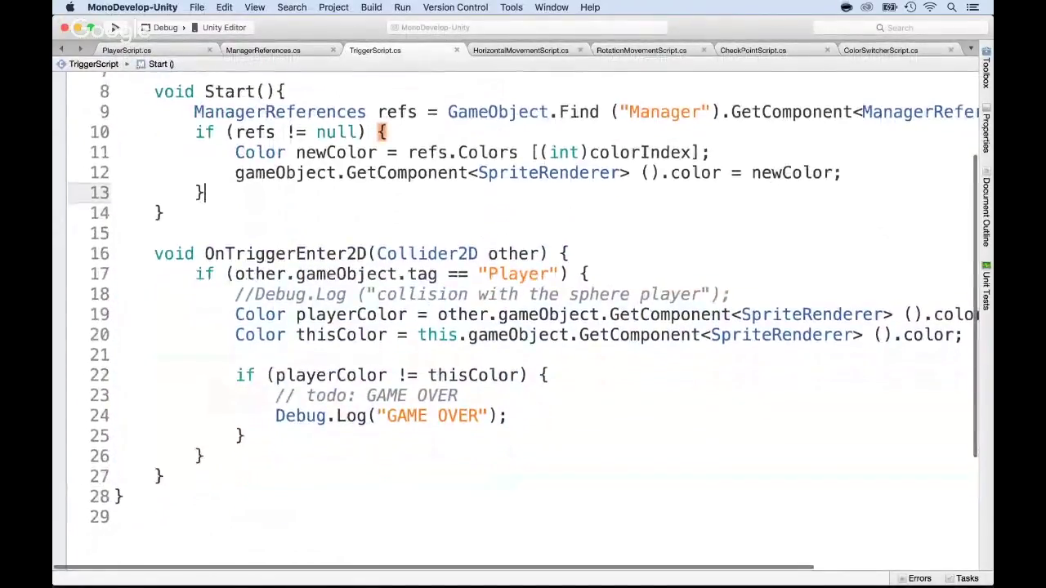
scroll(523, 327, "right", 1)
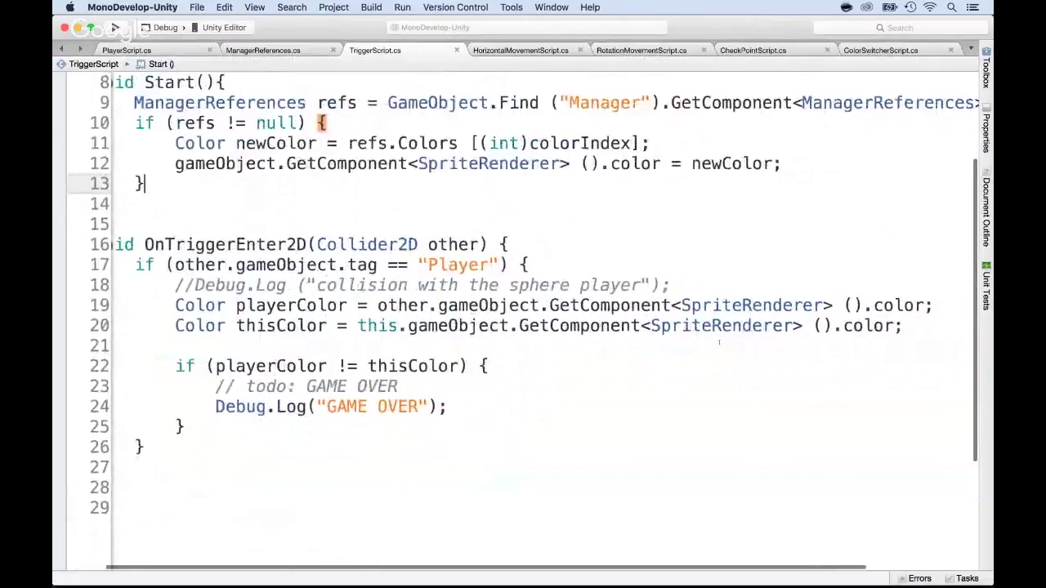
left_click(722, 325)
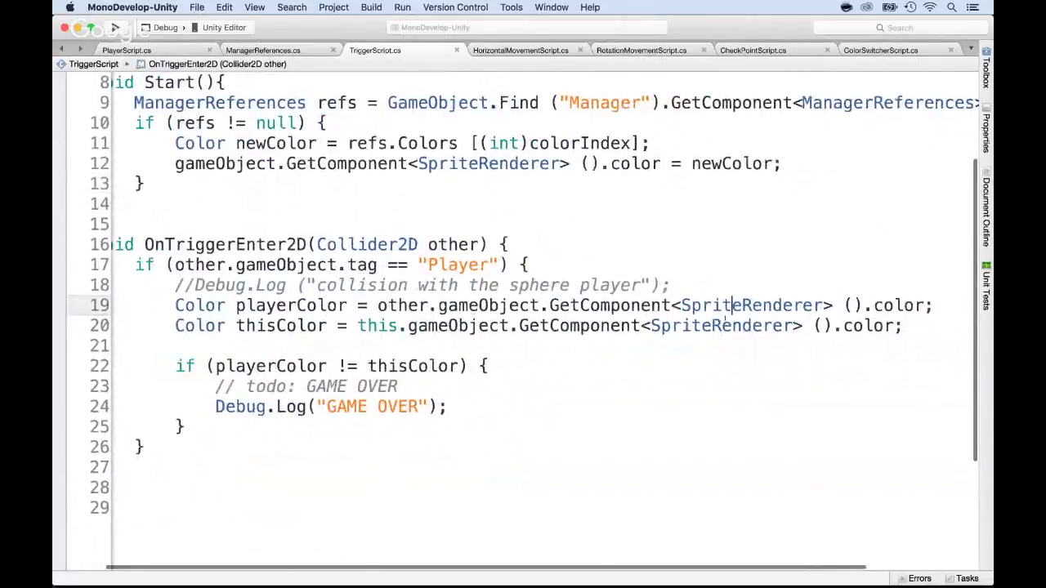
left_click(569, 325)
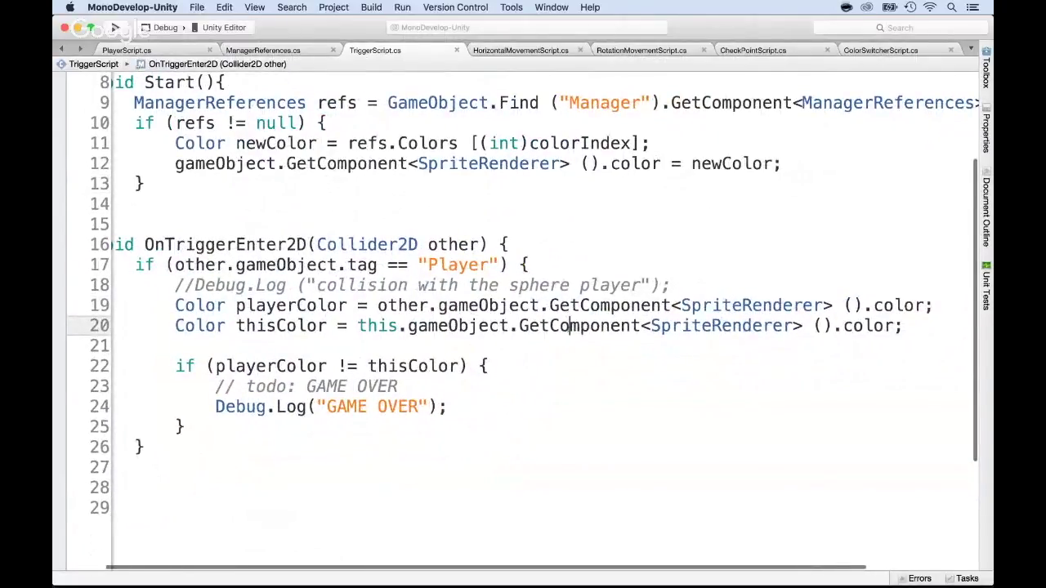
left_click(529, 306)
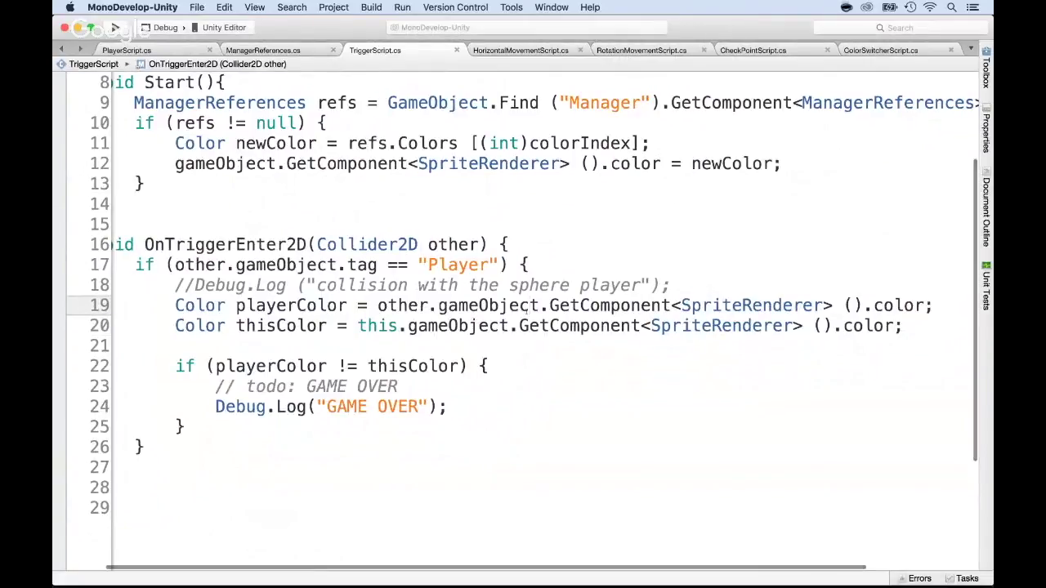
left_click(880, 51)
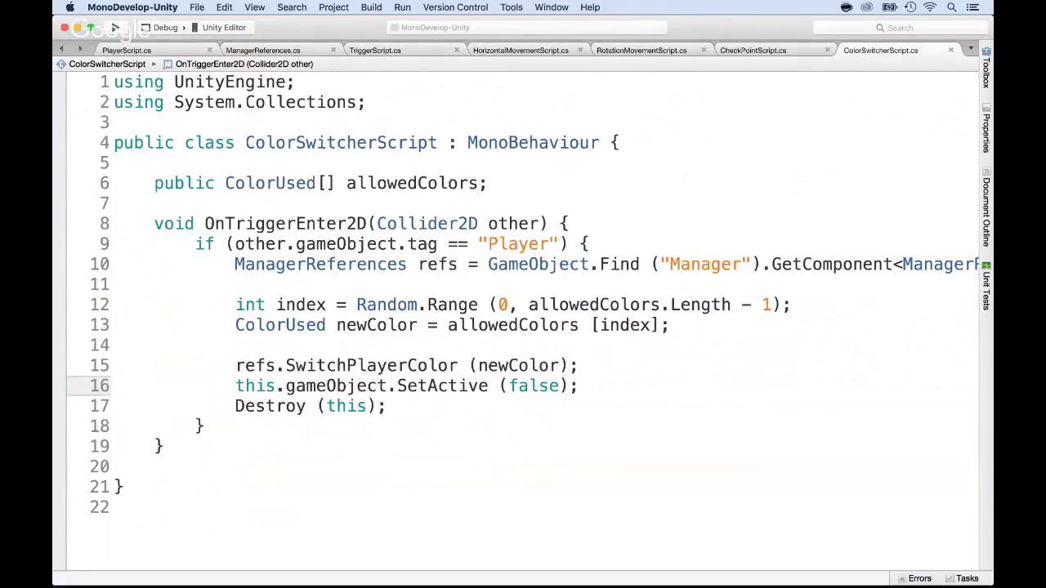
Step: Switch back to Unity and examine ColorSwitcherObject and the Triangle obstacle above it in the scene
key("super+Tab")
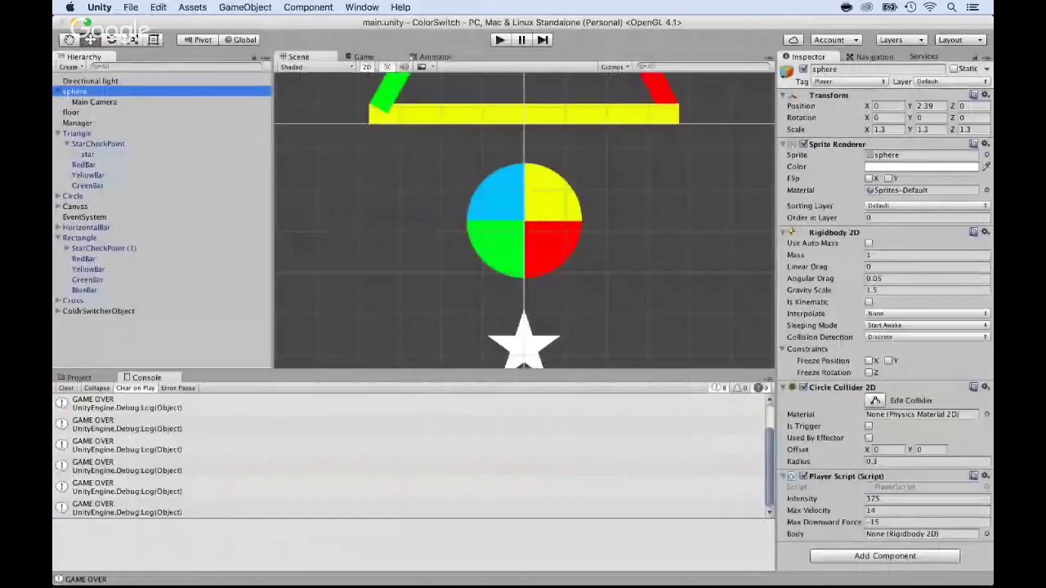
left_click(490, 192)
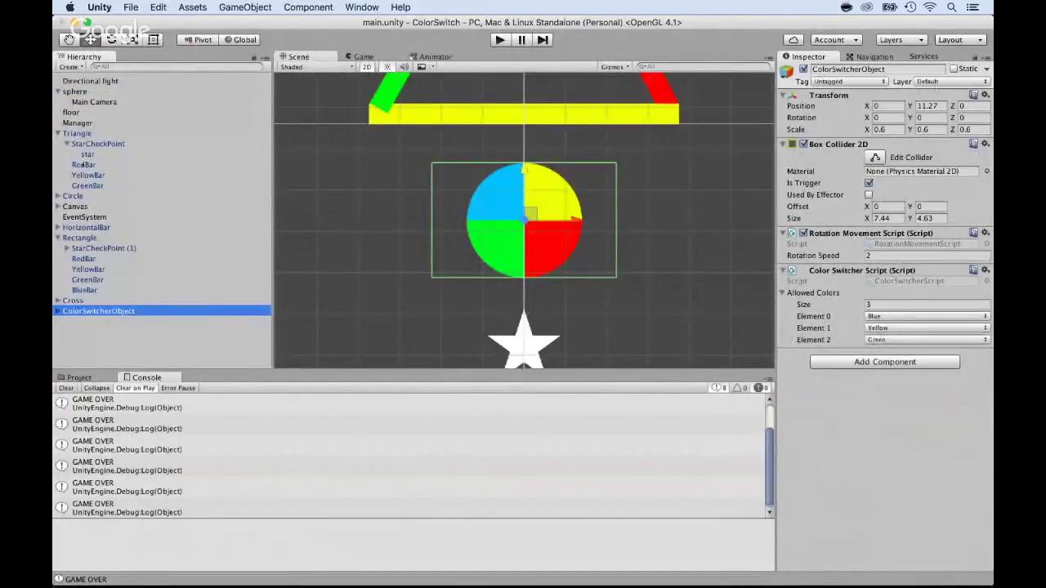
left_click(67, 134)
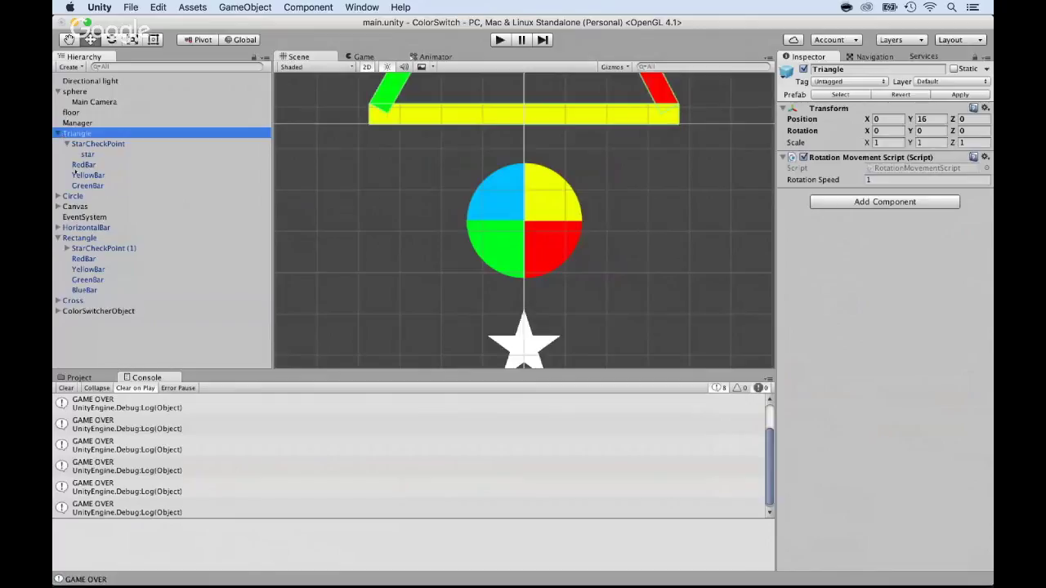
scroll(386, 196, "down", 5)
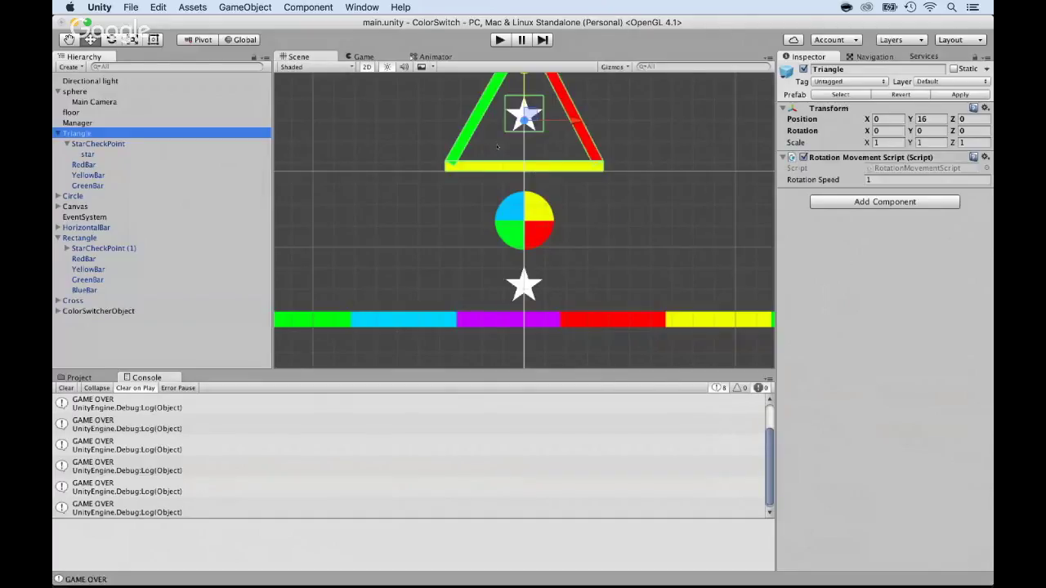
scroll(490, 163, "down", 2)
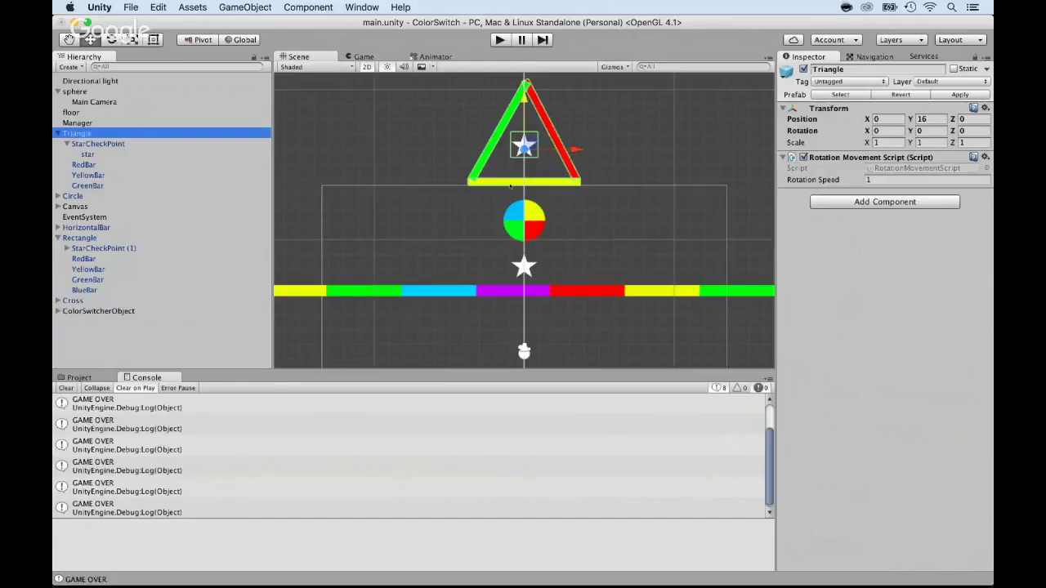
scroll(517, 173, "up", 1)
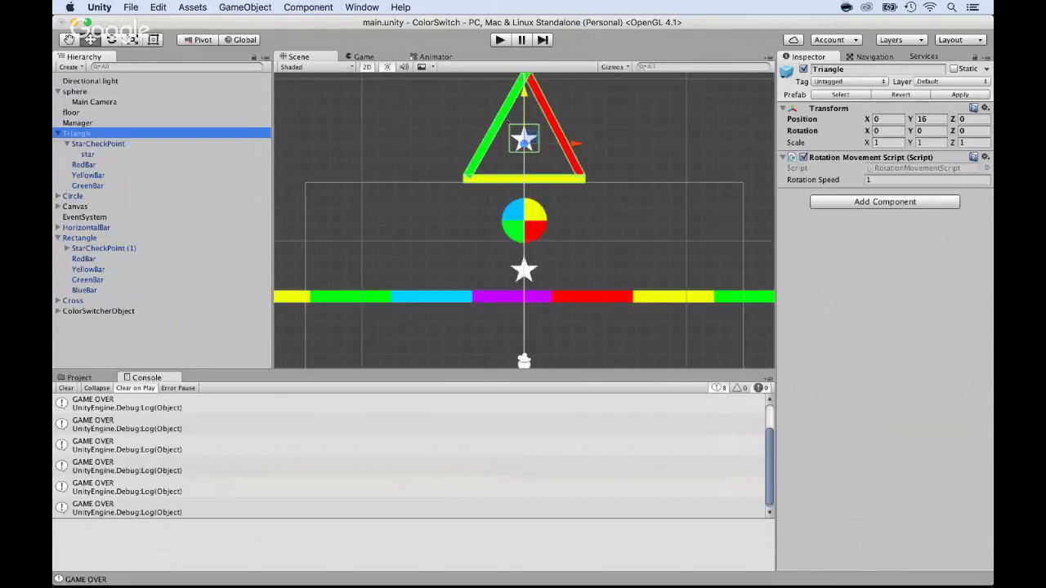
Step: Clear the console and expand the Triangle prefab in the Prefab asset folder to compare its structure with ColorSwitcherObject
left_click(58, 133)
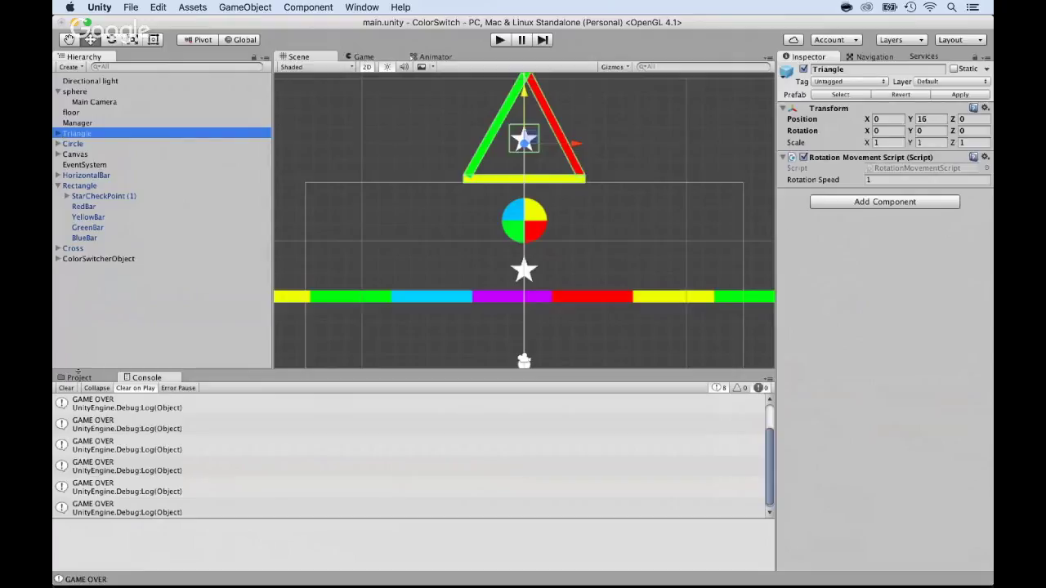
left_click(67, 388)
left_click(79, 377)
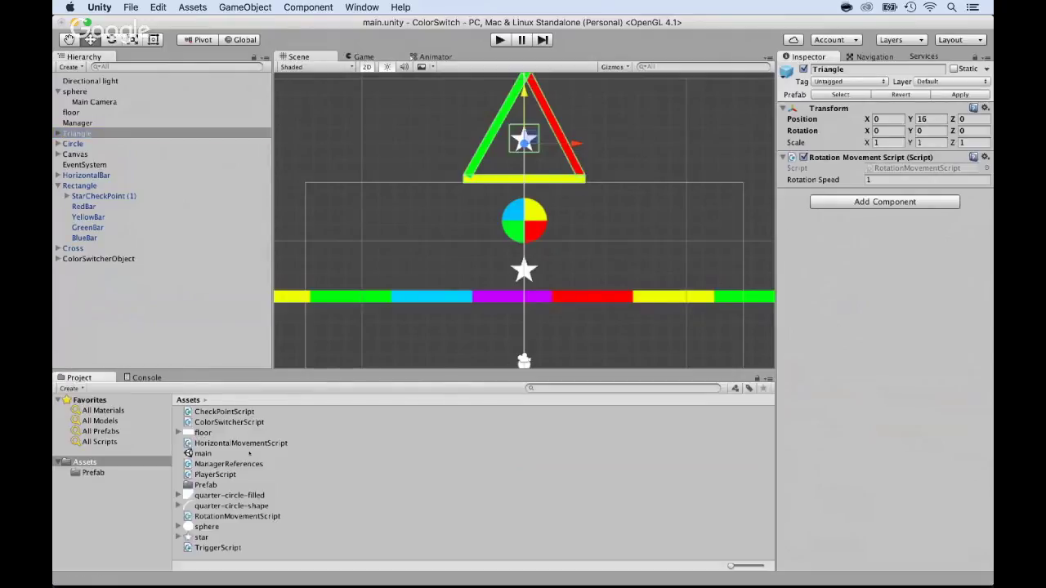
left_click(111, 472)
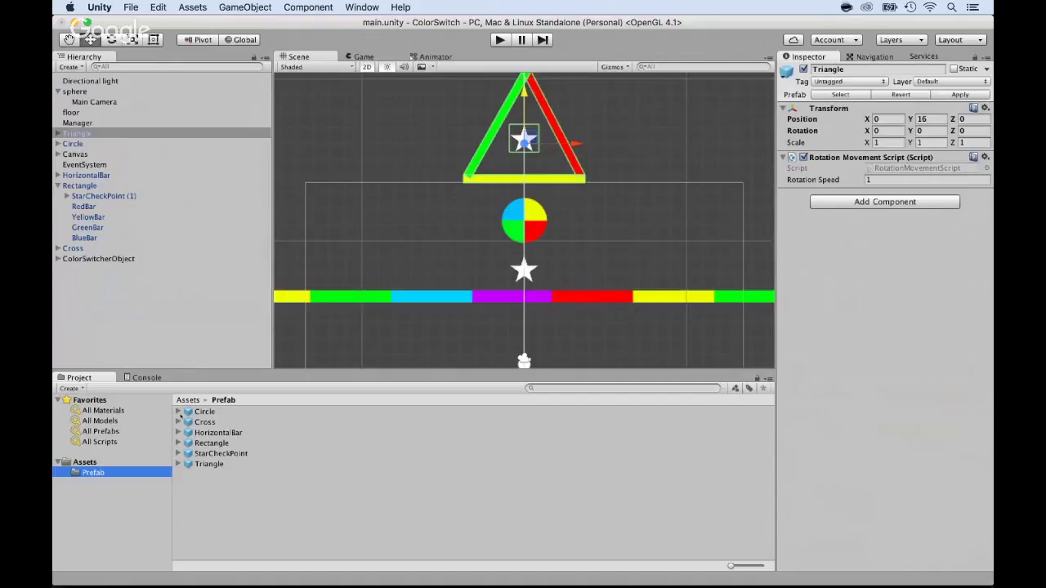
left_click(205, 464)
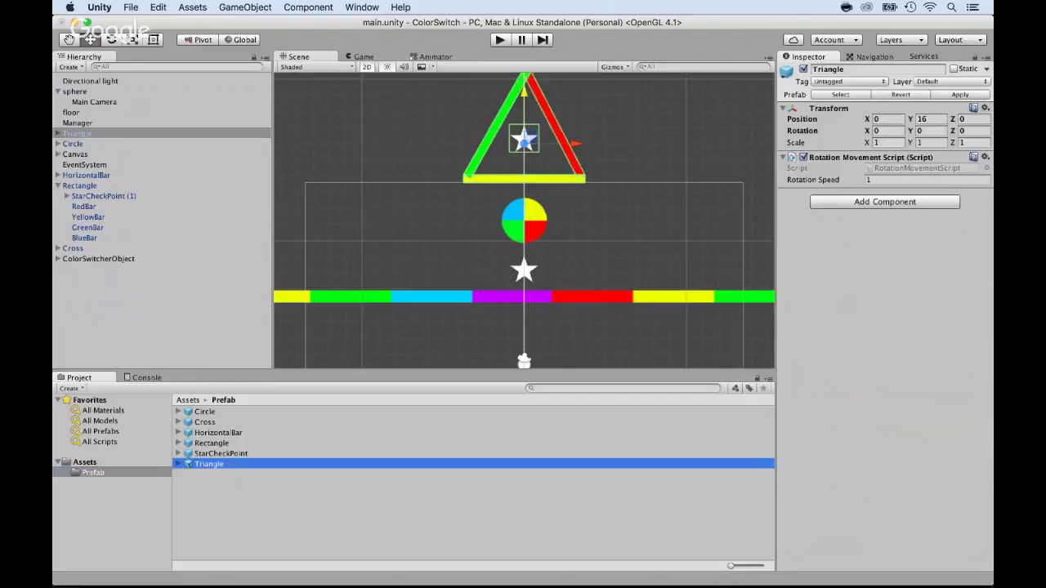
left_click(179, 464)
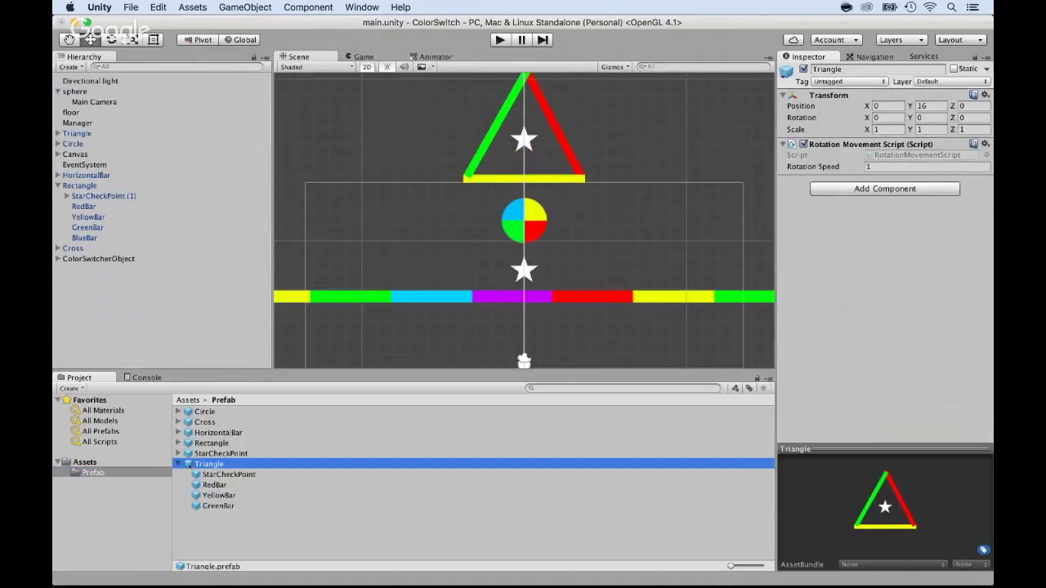
left_click(78, 258)
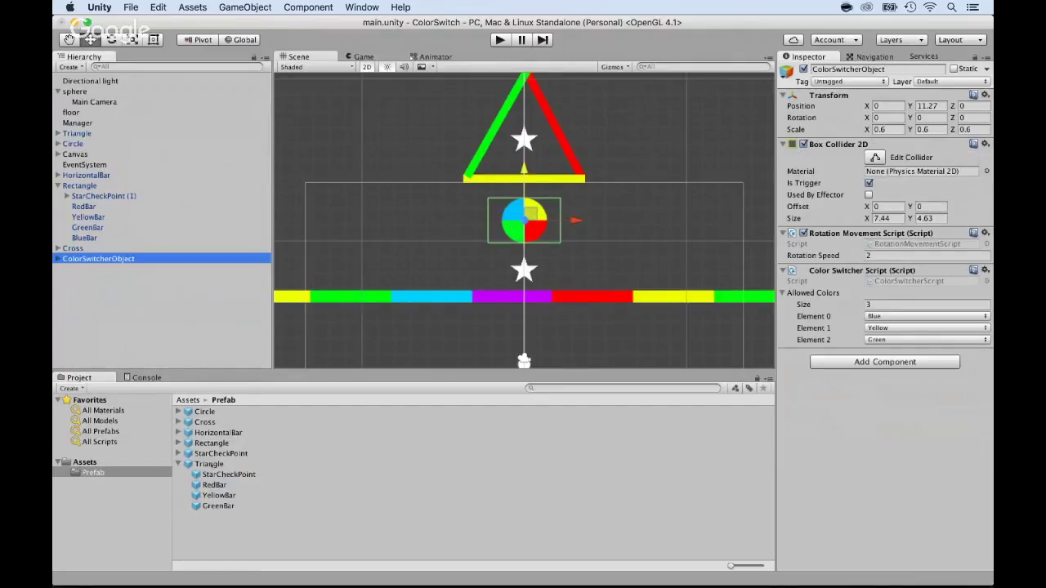
left_click(210, 464)
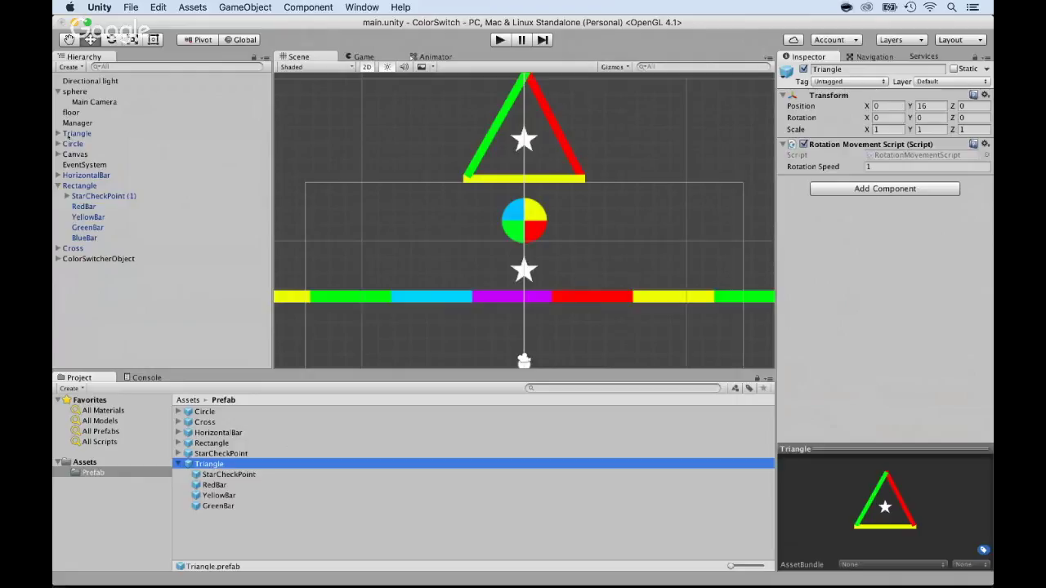
Step: Duplicate ColorSwitcherObject and make the copy a child of the Triangle object in the scene hierarchy
left_click(67, 134)
left_click(57, 134)
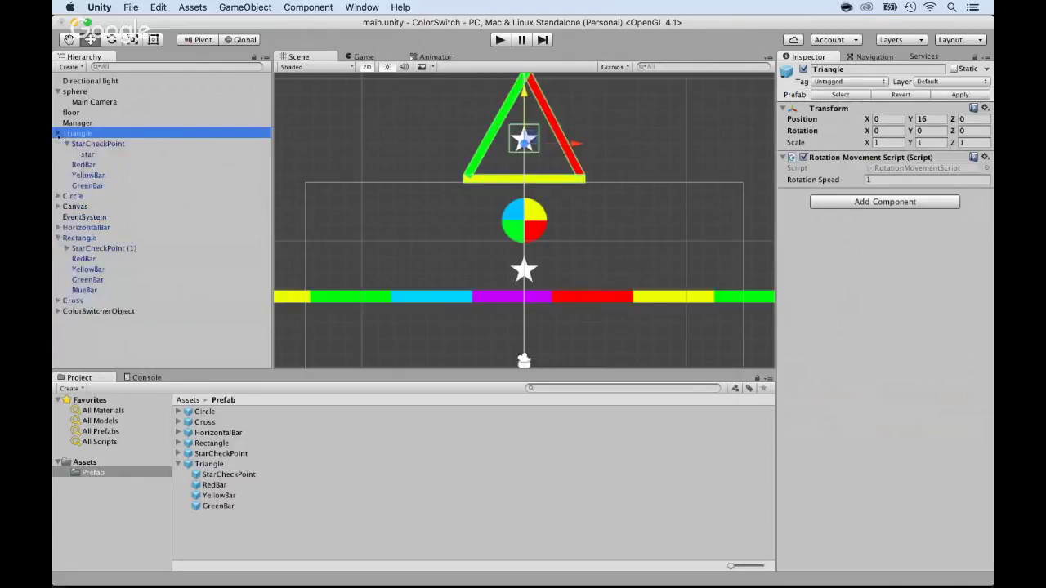
left_click(83, 311)
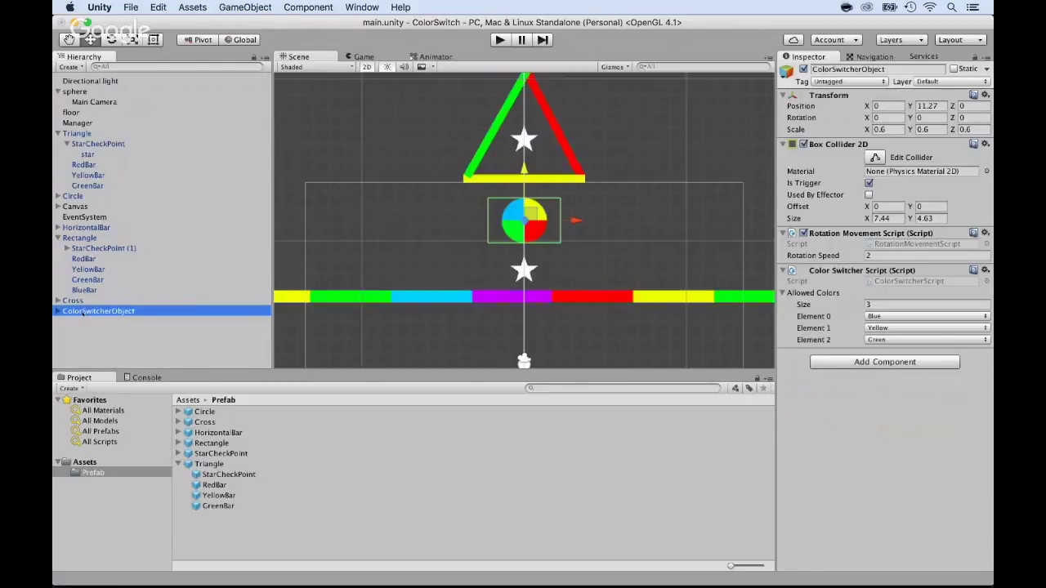
right_click(83, 311)
left_click(106, 365)
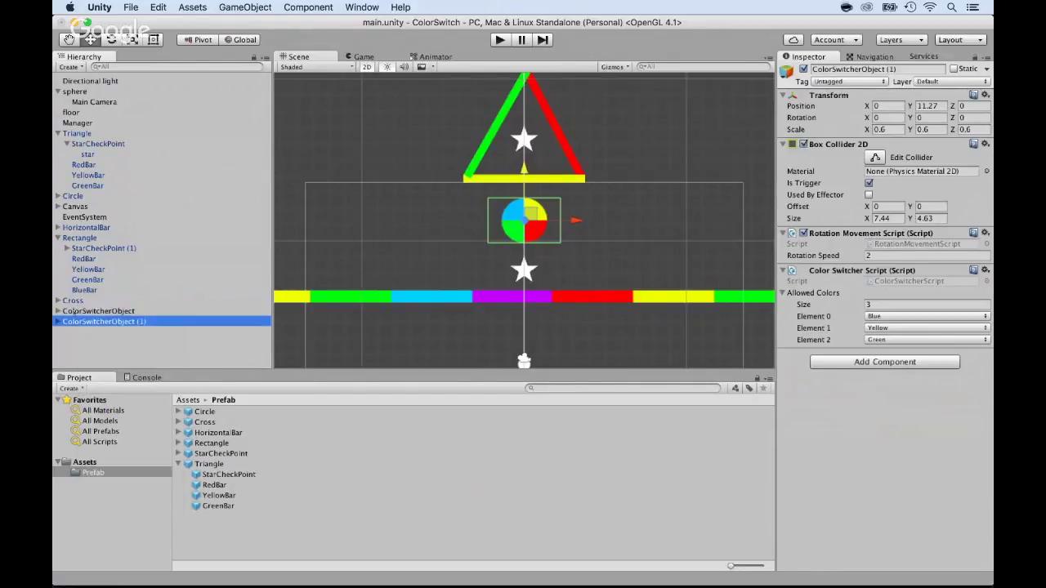
left_click_drag(74, 322, 92, 139)
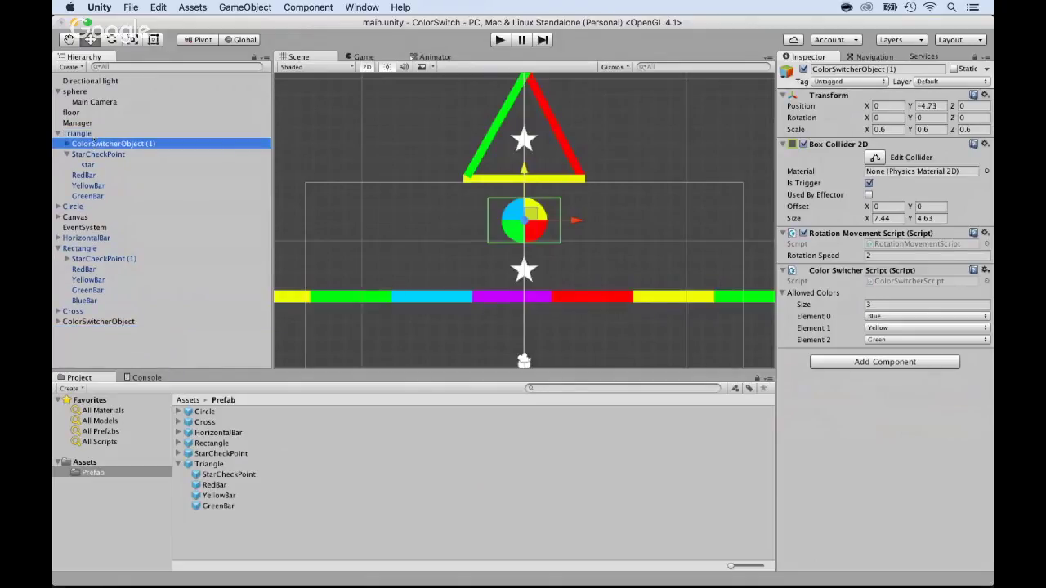
Step: Move the Triangle and its nested color switcher straight up to about Y 22.19, above the original color switcher
double_click(81, 134)
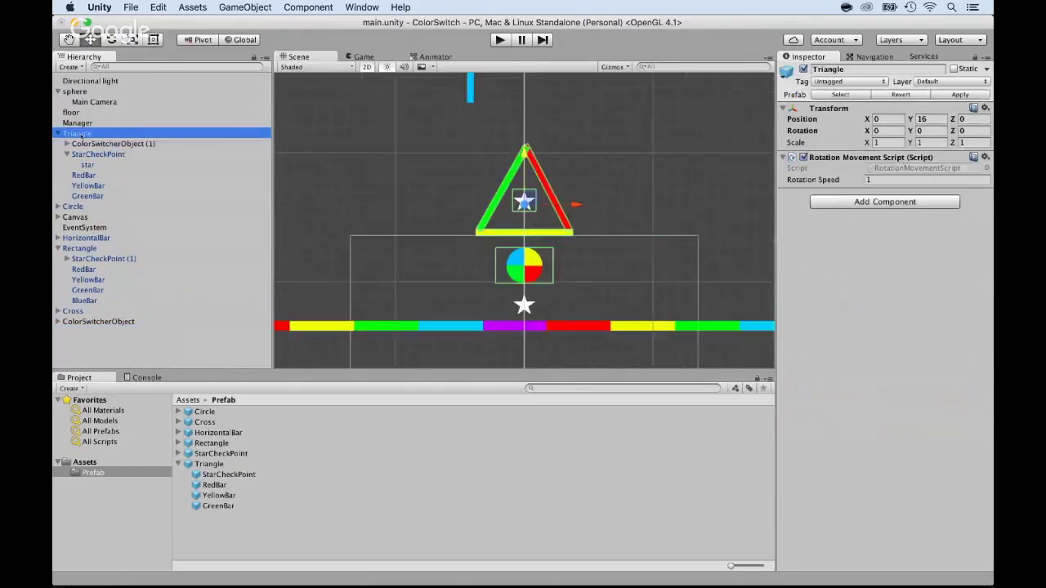
double_click(82, 144)
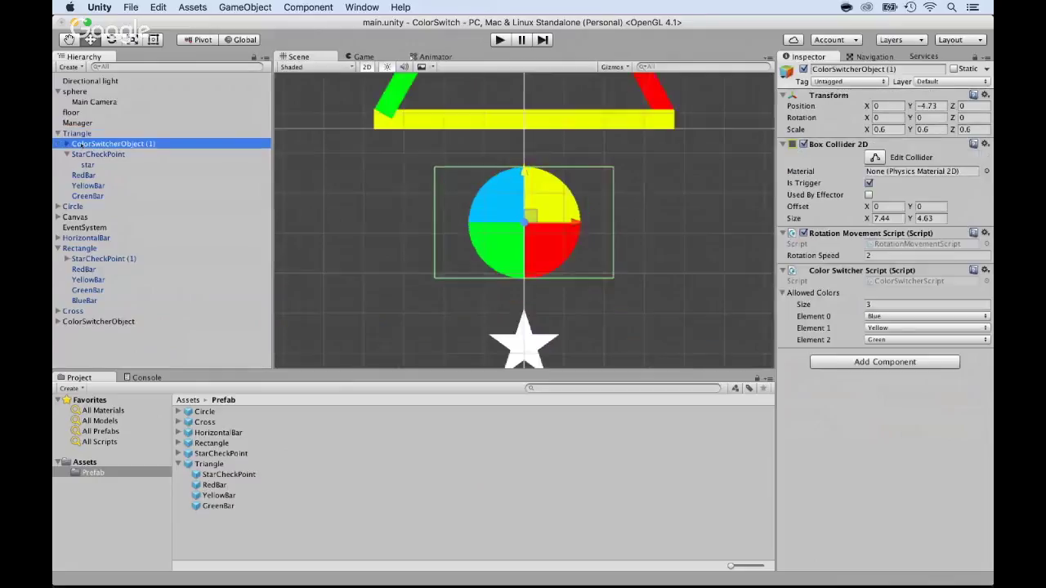
scroll(395, 228, "down", 3)
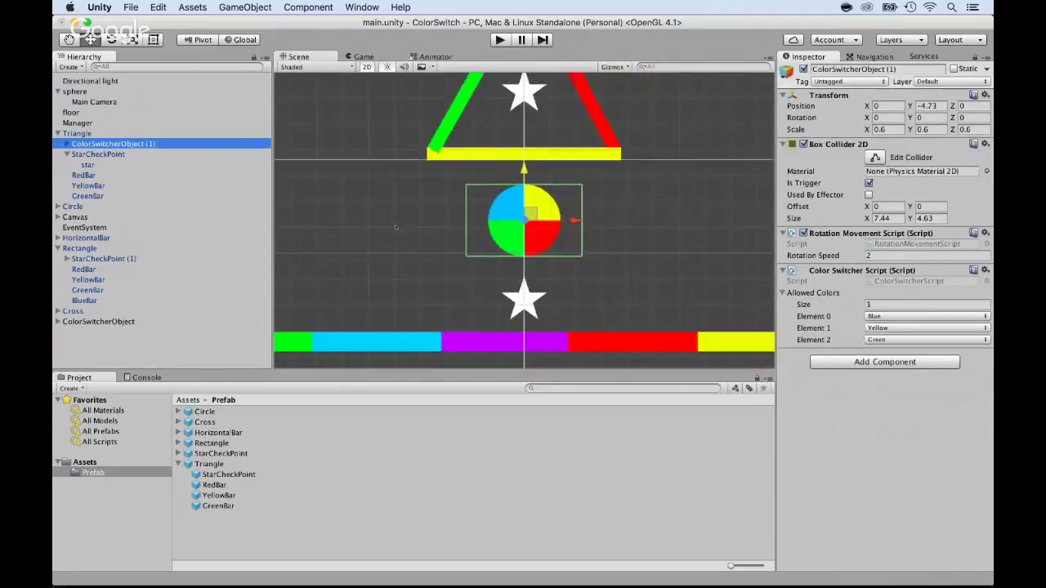
double_click(75, 133)
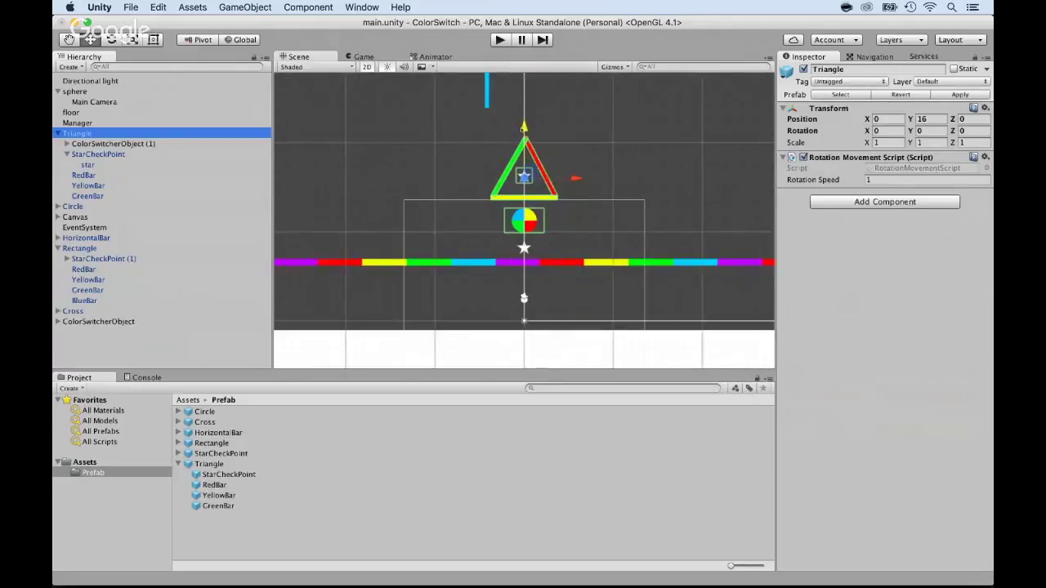
mouse_move(573, 177)
left_mouse_down()
mouse_move(687, 177)
mouse_move(554, 173)
mouse_move(684, 169)
mouse_move(581, 172)
left_mouse_up()
left_click_drag(524, 129, 524, 73)
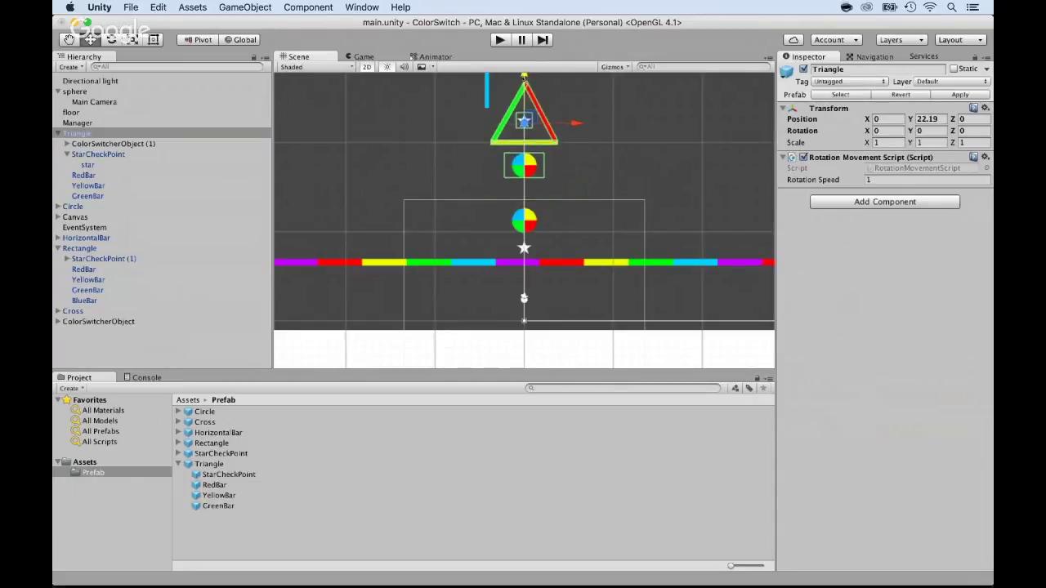
key("f")
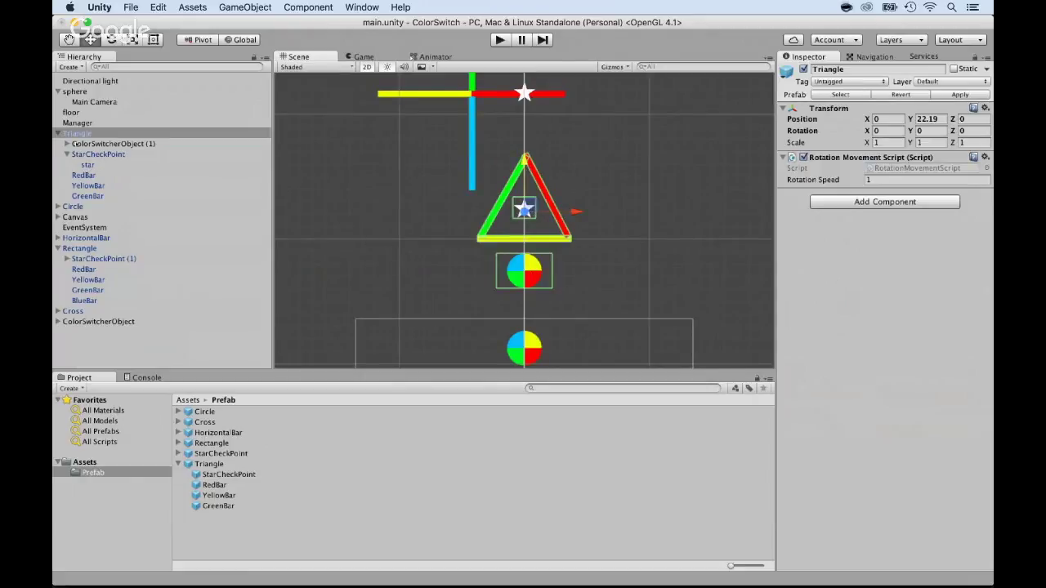
Step: Lower the color switcher nested in the Triangle to about Y -5.31 and scale it to 0.4 on all axes
left_click(83, 145)
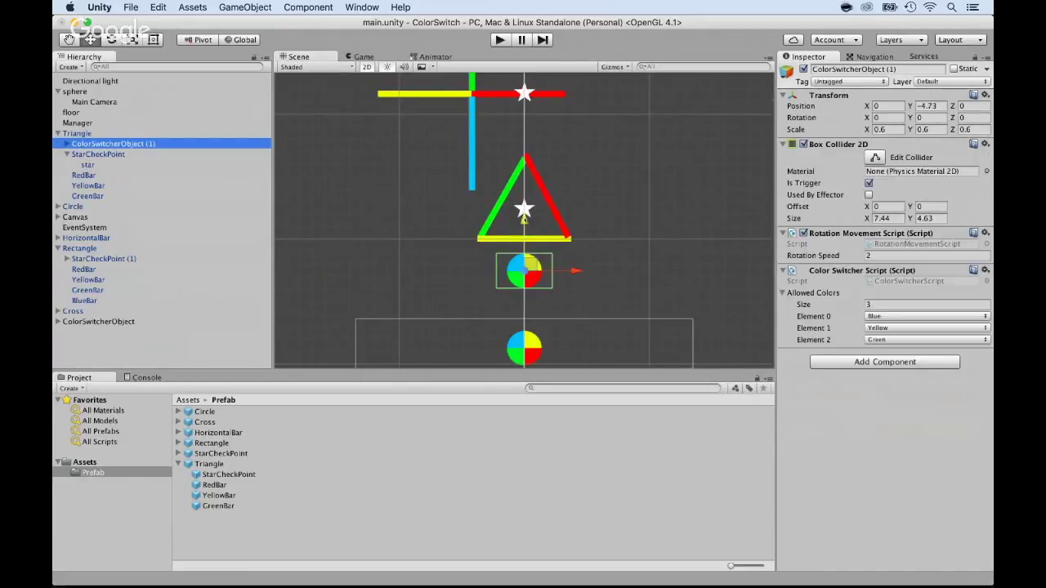
left_click_drag(524, 219, 524, 226)
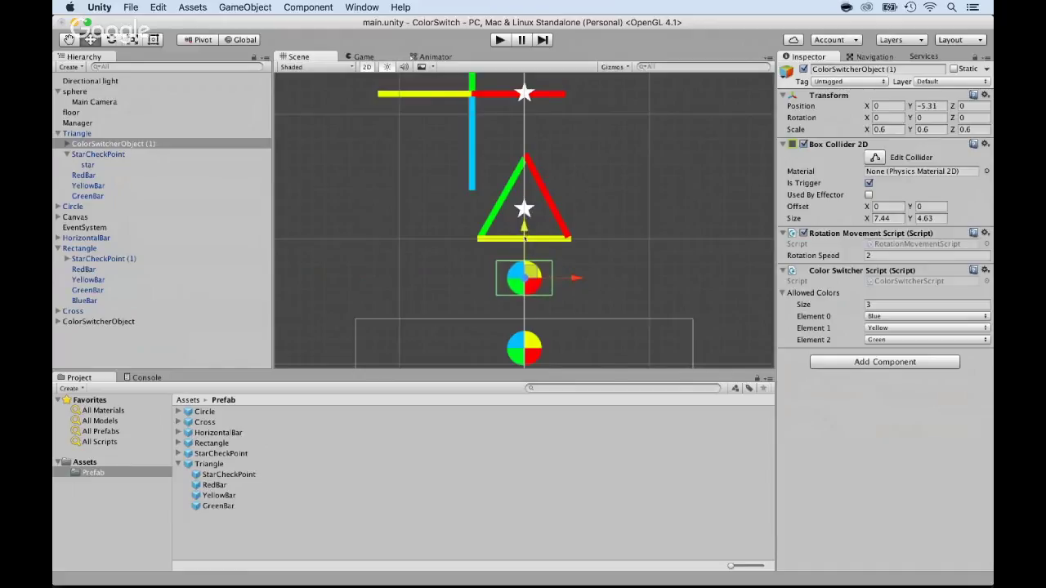
left_click(888, 129)
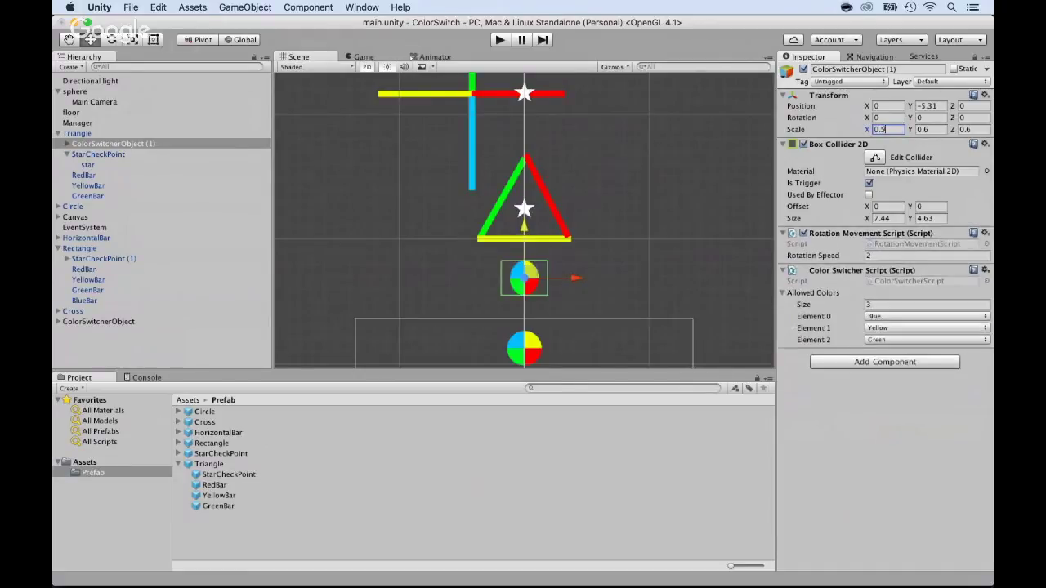
type("0.4")
key("Tab")
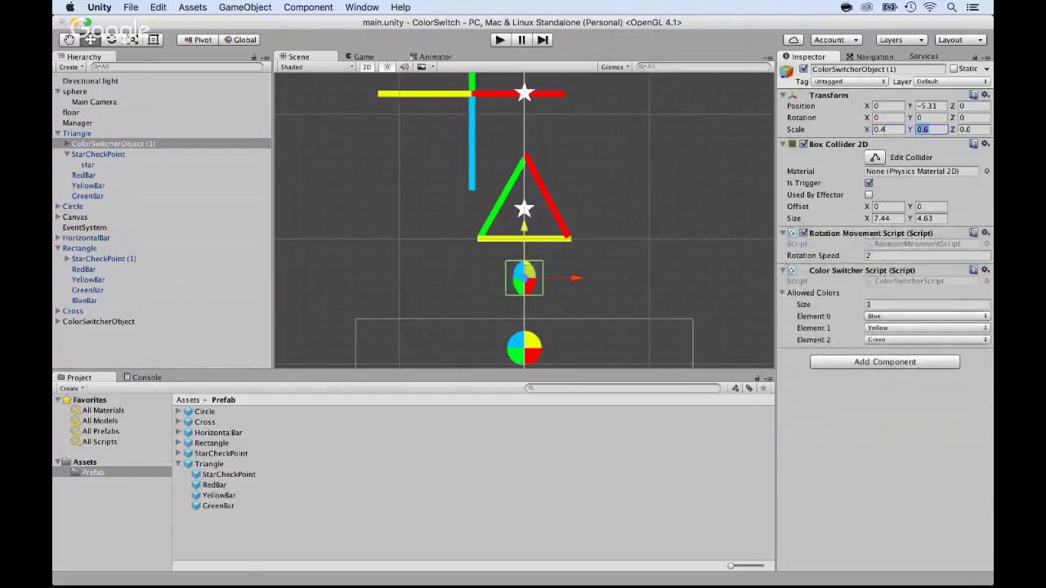
type("0.4")
key("Tab")
type("0.")
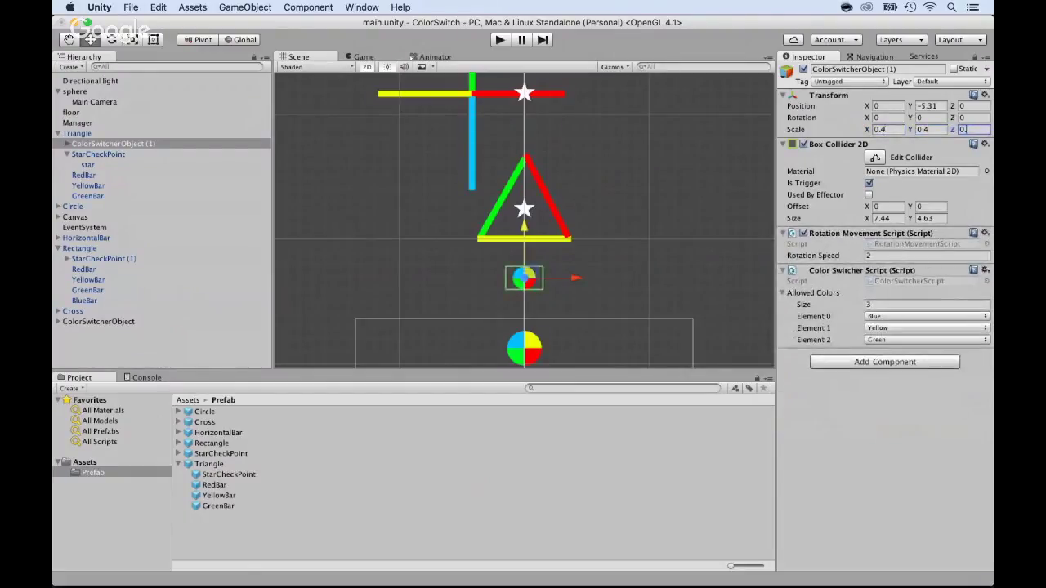
type("4")
Step: Set the nested switcher's three allowed colors to Green, Red and Yellow, and lower it to about Y -5.78
left_click(870, 316)
left_click(873, 310)
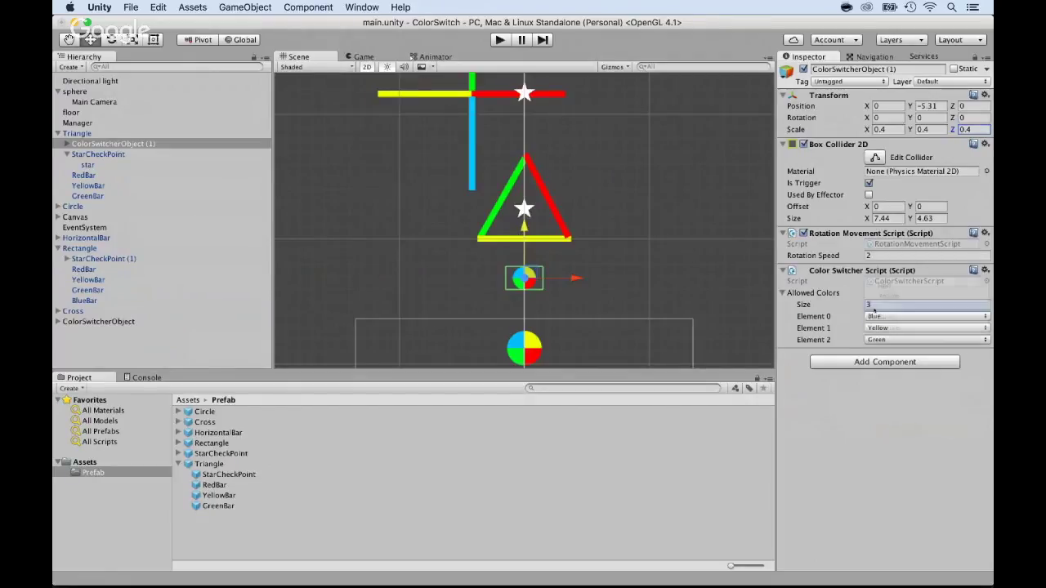
left_click(878, 327)
left_click(883, 328)
left_click(882, 340)
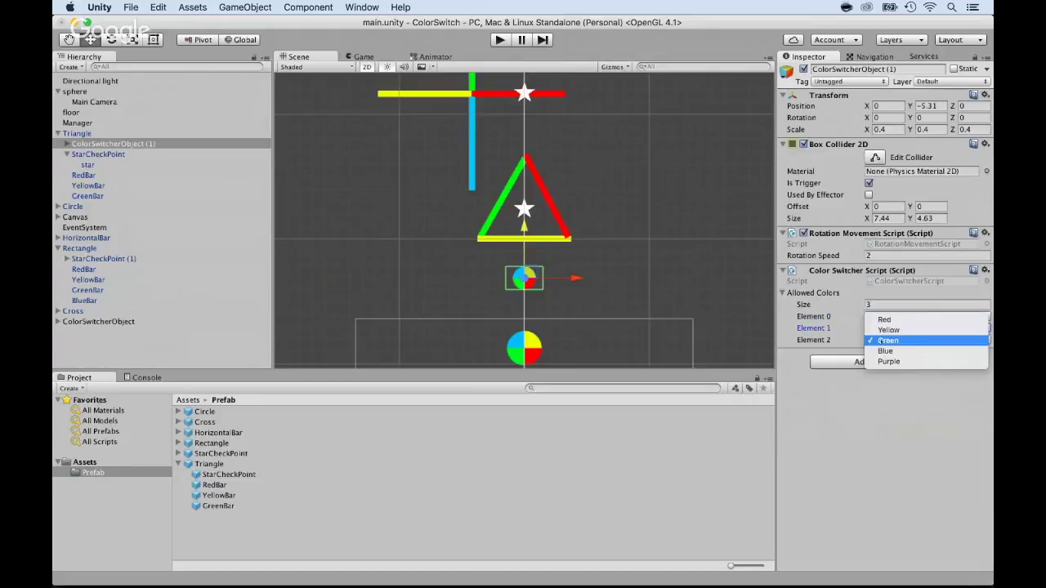
left_click(883, 330)
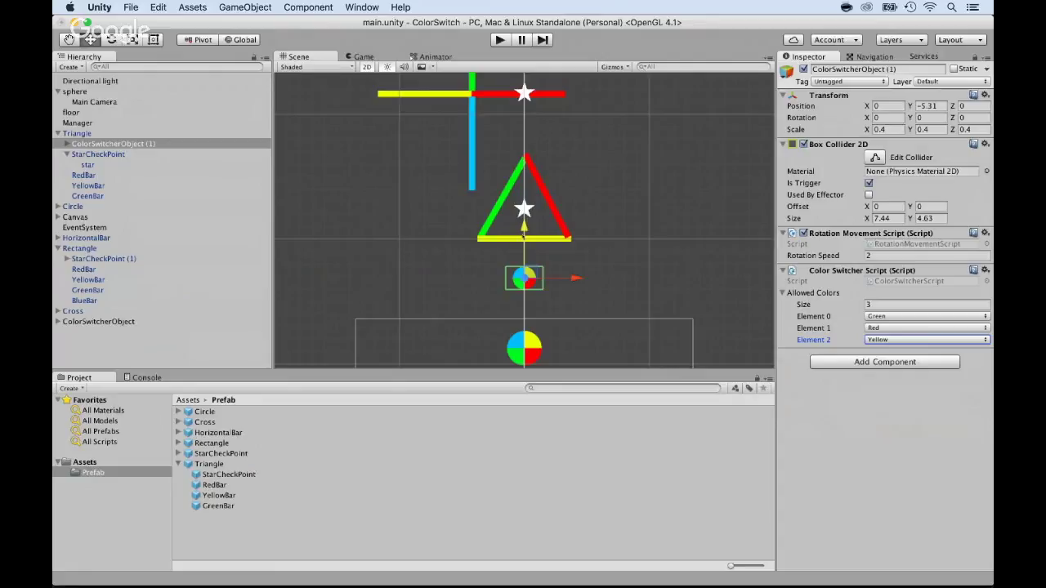
left_click_drag(524, 227, 524, 236)
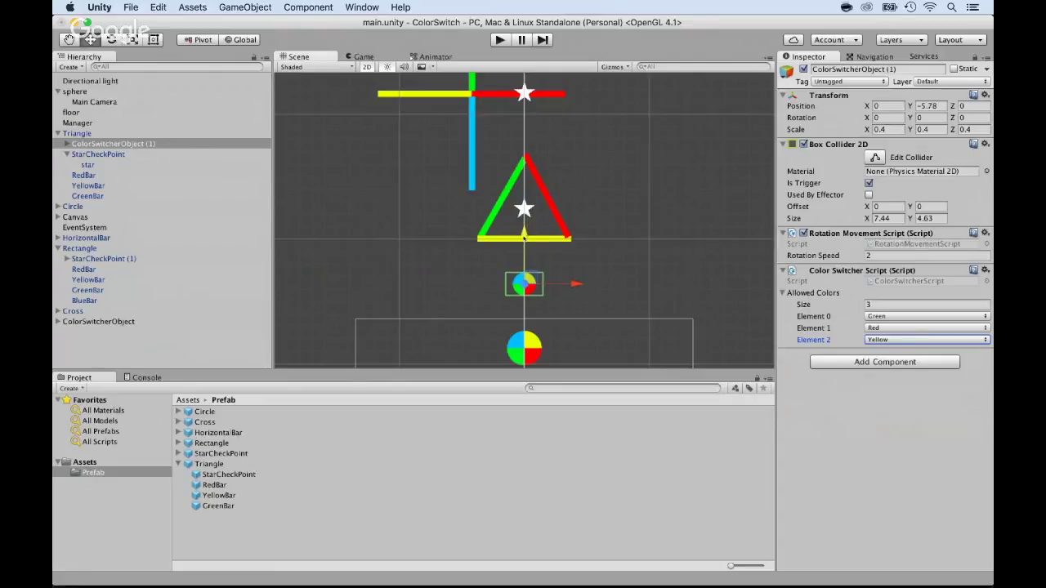
Step: Replace the Triangle prefab in the Prefab folder with the scene's Triangle that contains the nested color switcher
left_click(75, 133)
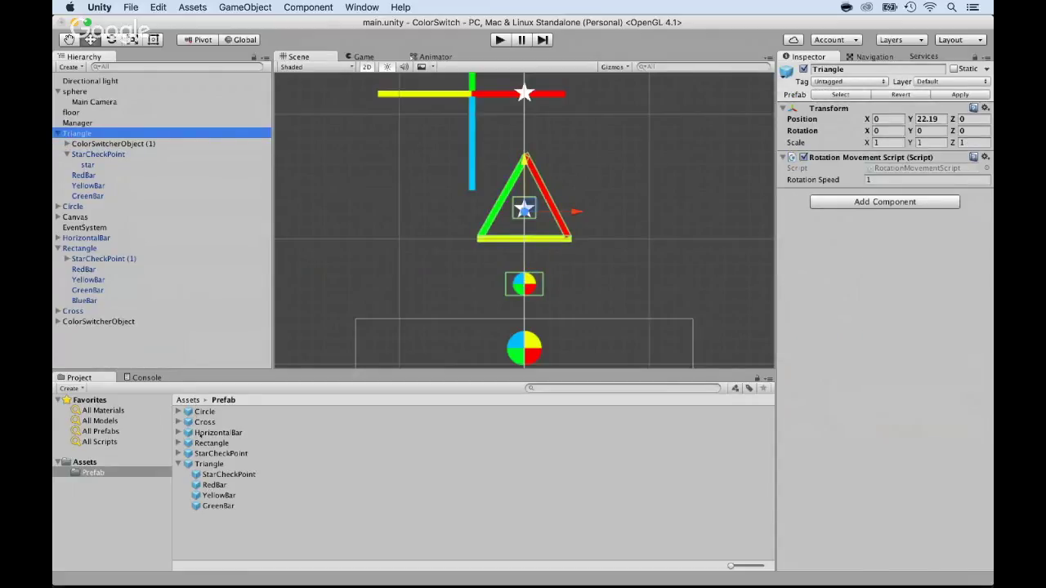
left_click(208, 463)
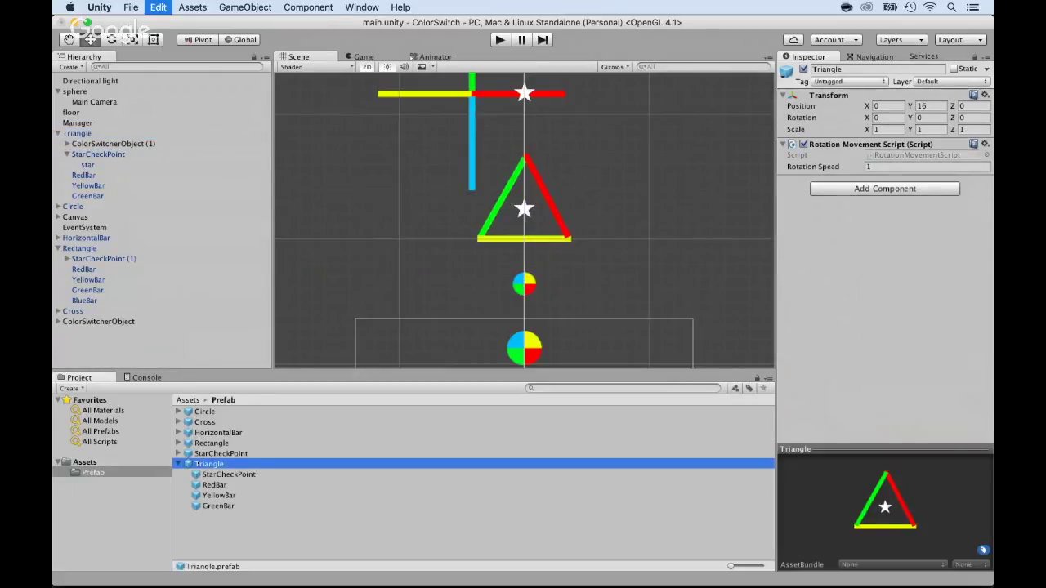
key("super+c")
key("super+BackSpace")
left_click_drag(72, 136, 211, 485)
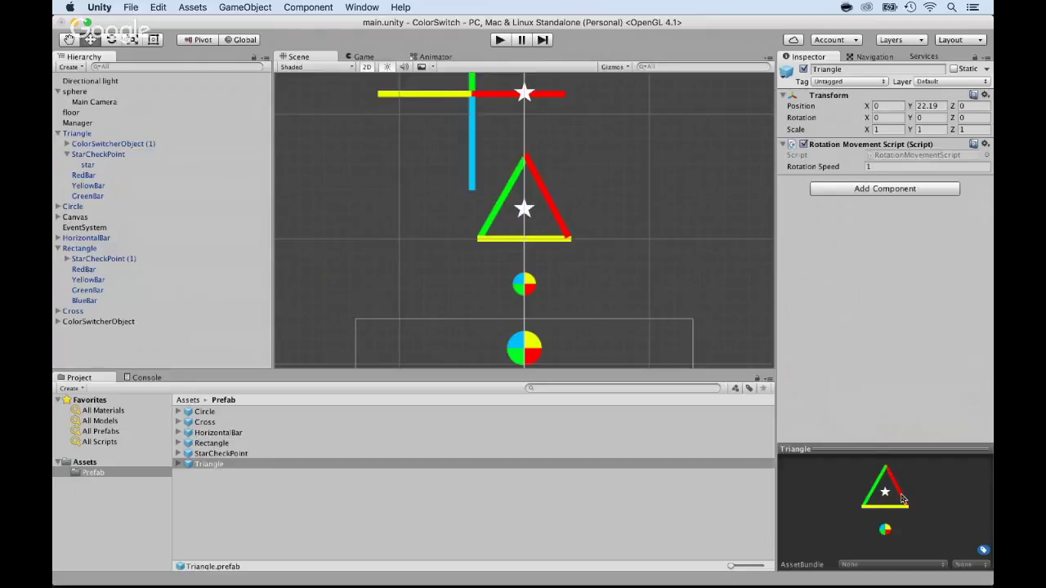
Step: Deactivate the original ColorSwitcherObject and move the Triangle straight down to about Y 17.41
key("q")
left_click(115, 322)
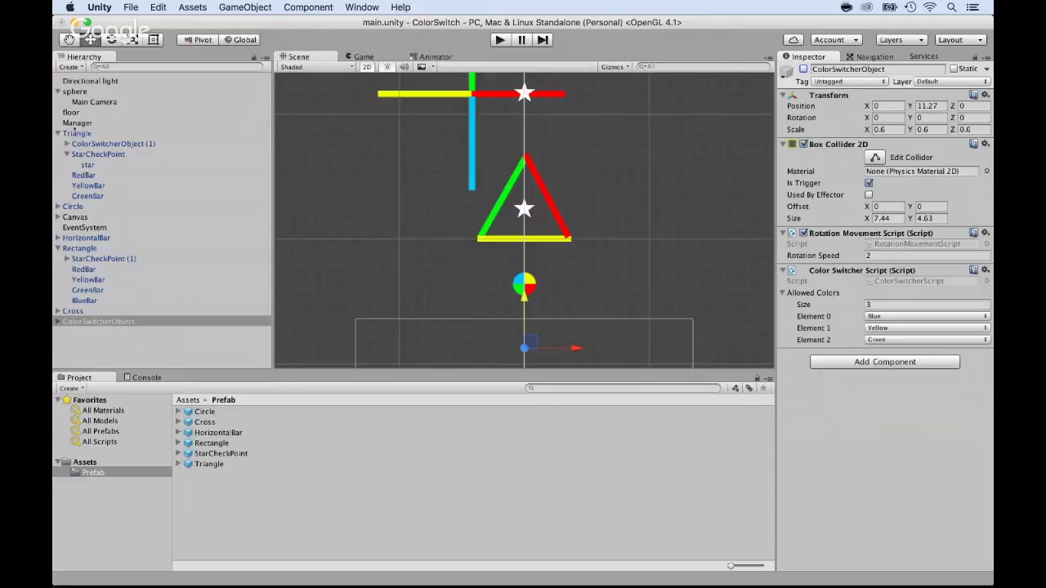
left_click(530, 155)
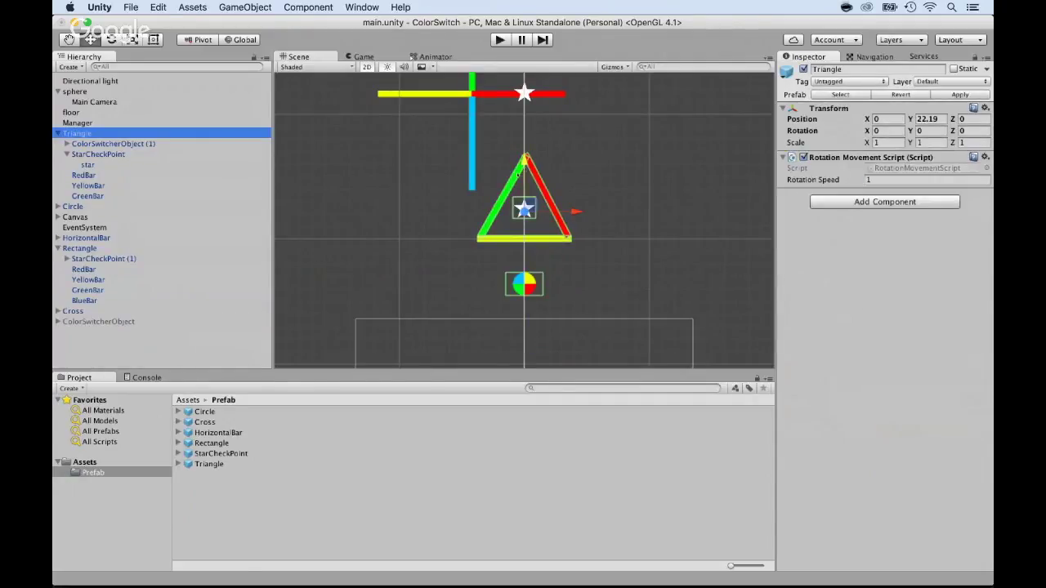
scroll(518, 172, "down", 3)
left_click_drag(525, 167, 526, 192)
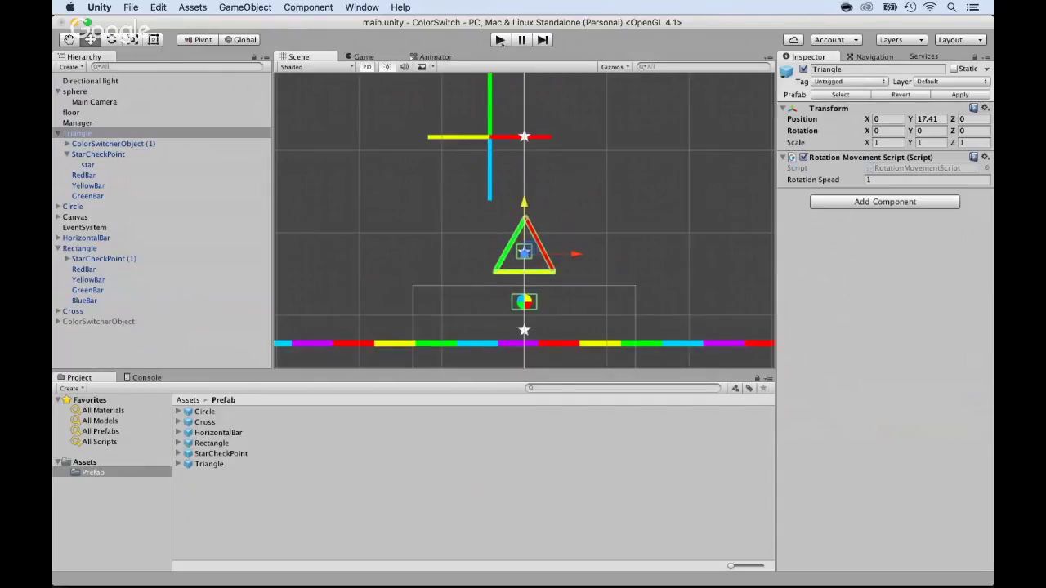
Step: Play-test the game by bouncing the ball up past the horizontal bar to the Triangle's color switcher, and stop play mode
key("super+p")
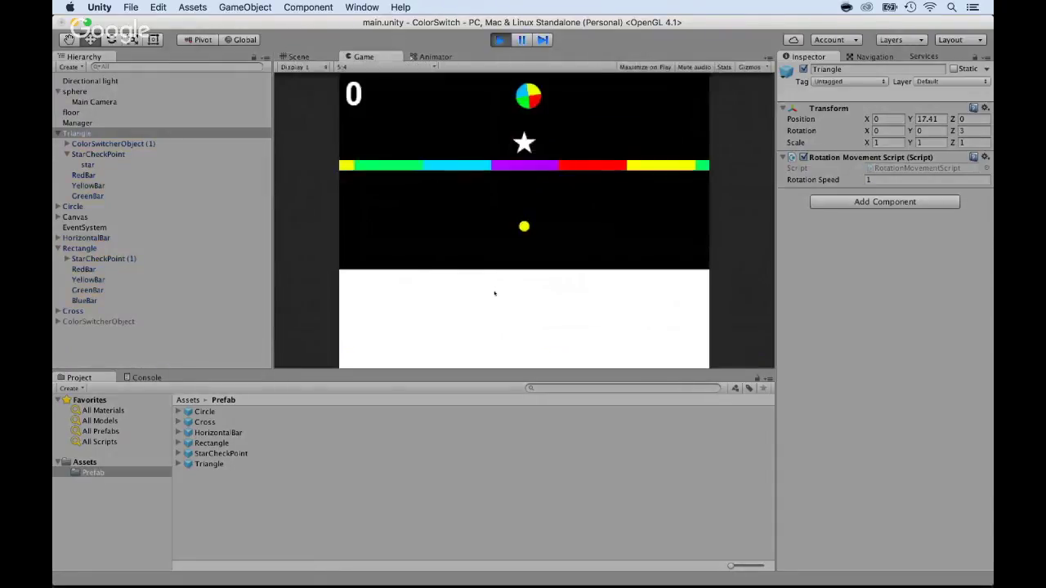
left_click(460, 302)
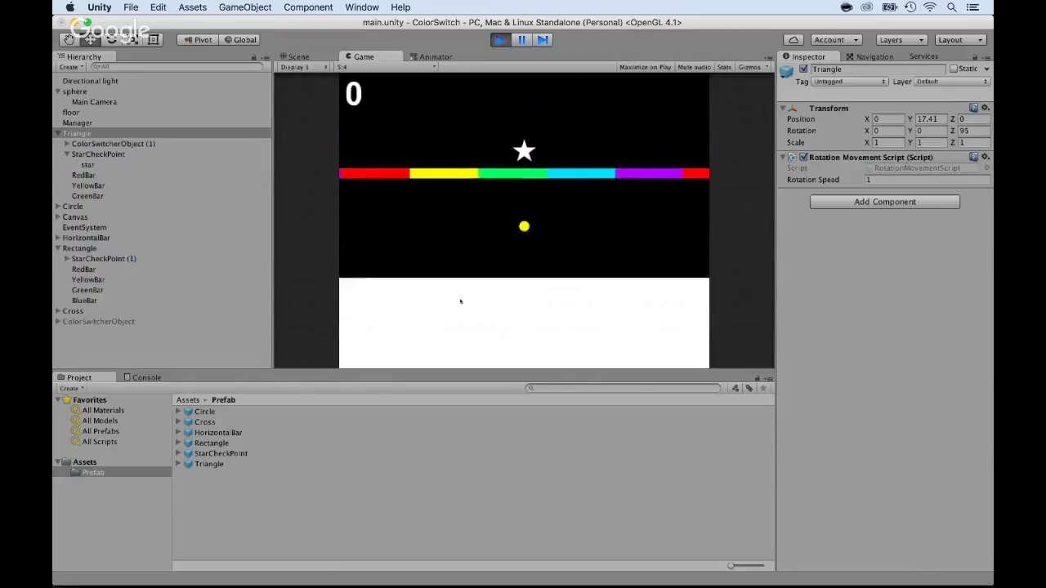
left_click(460, 301)
left_click(460, 302)
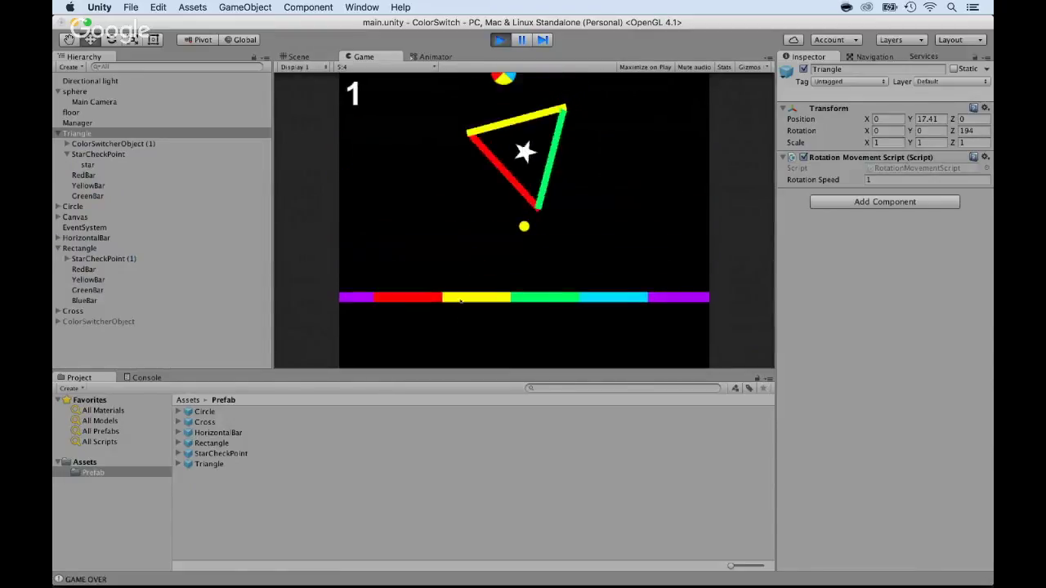
left_click(460, 301)
left_click(460, 301)
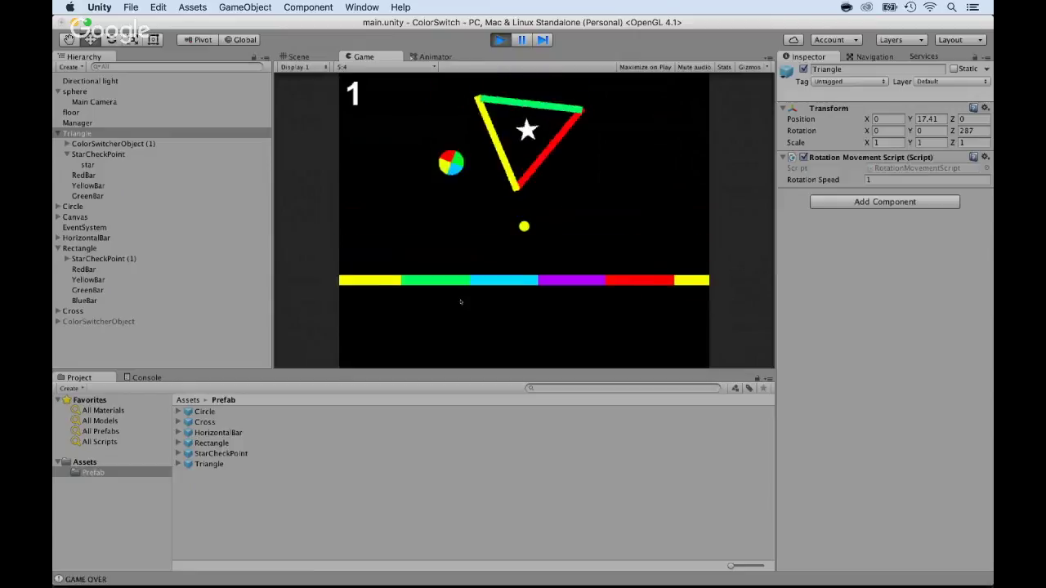
left_click(460, 301)
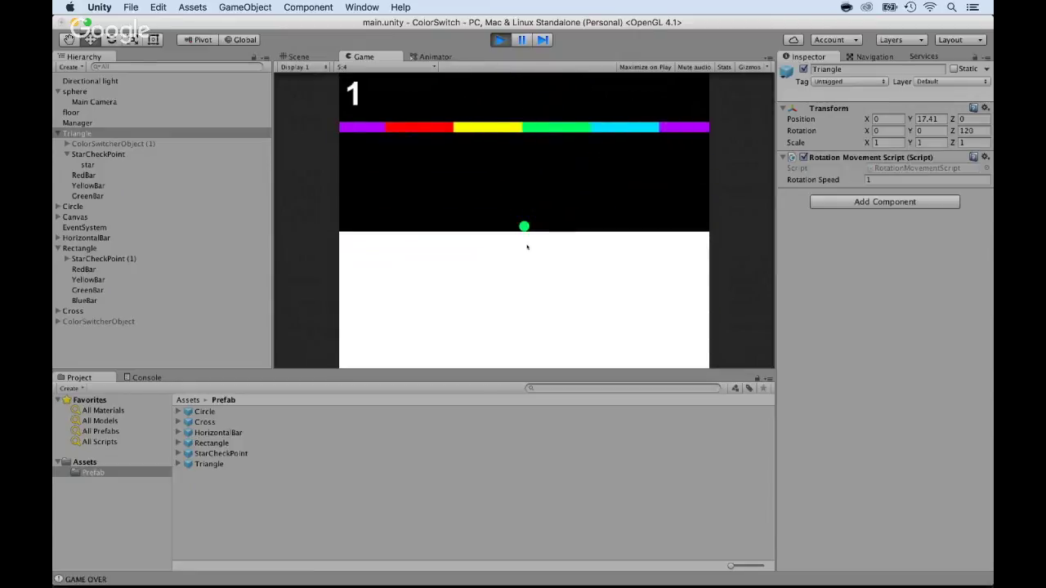
key("super+p")
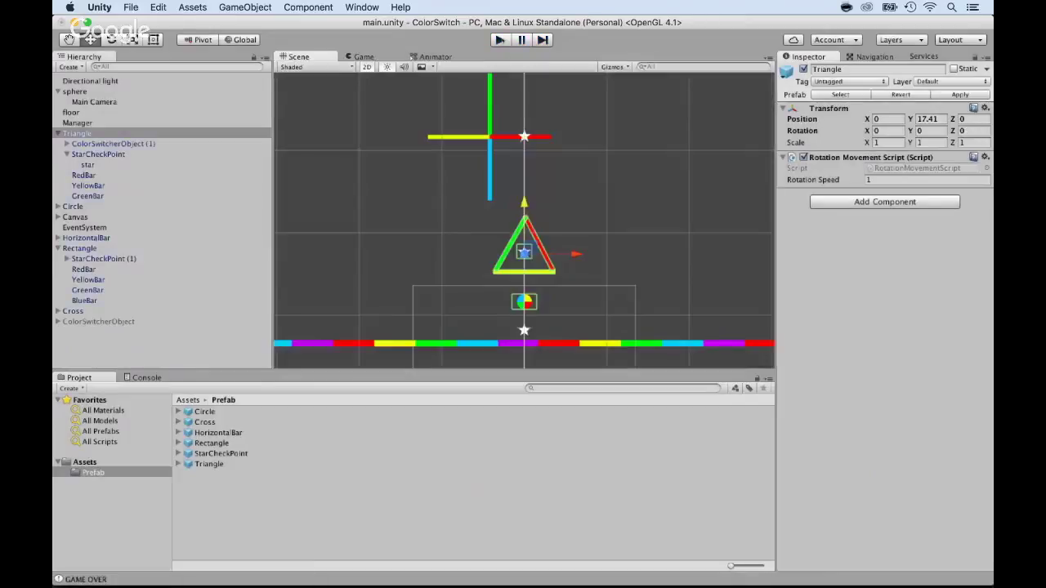